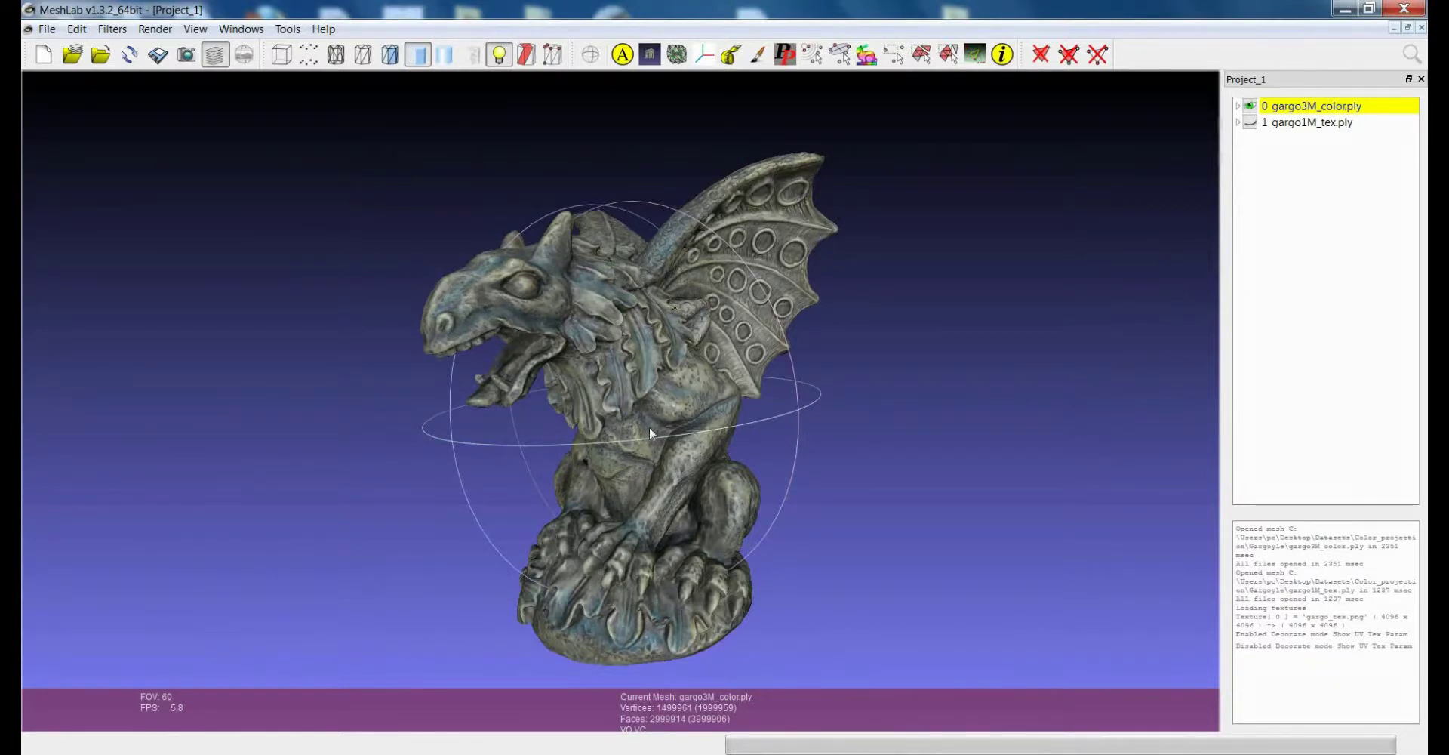
Zoom in on the gargoyle's chest and switch the colored mesh to Points rendering.
scroll(631, 418, up, 4)
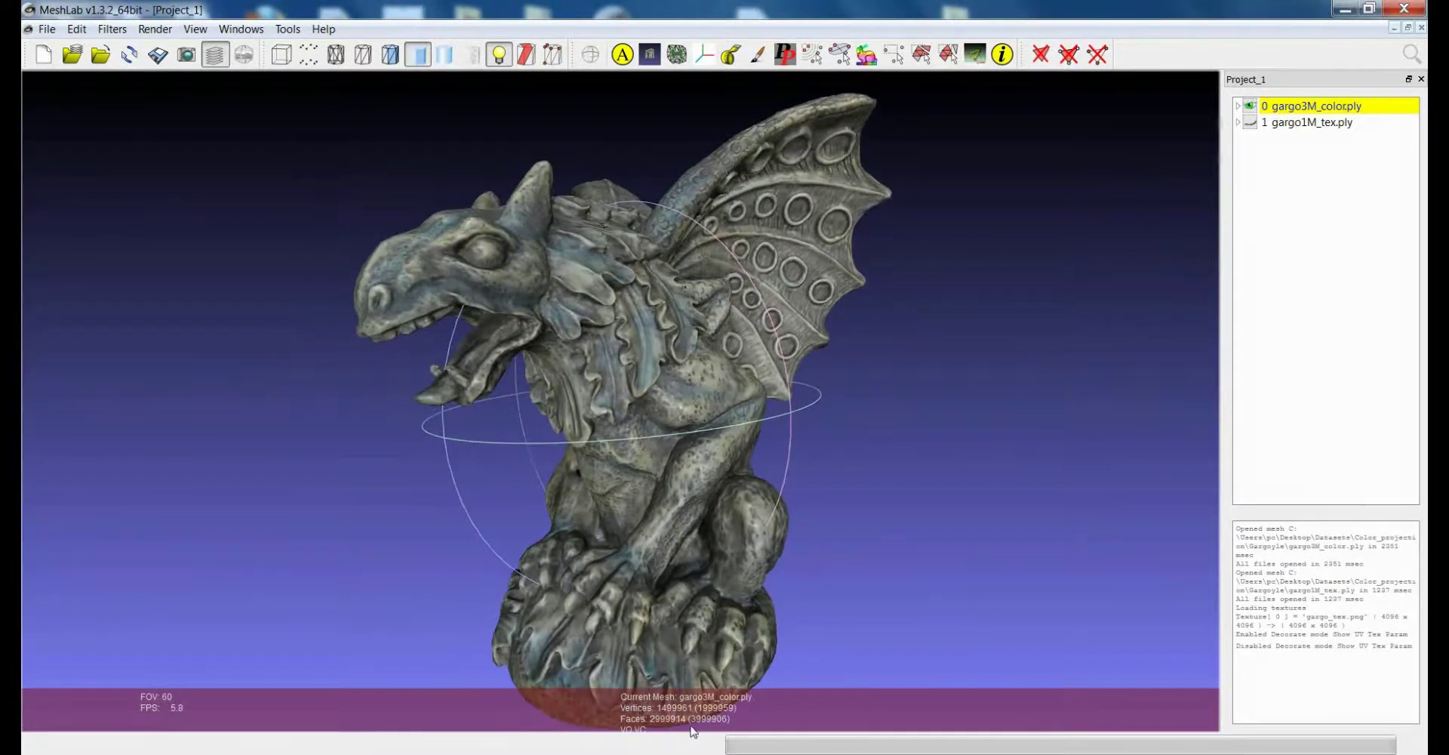
scroll(655, 465, up, 2)
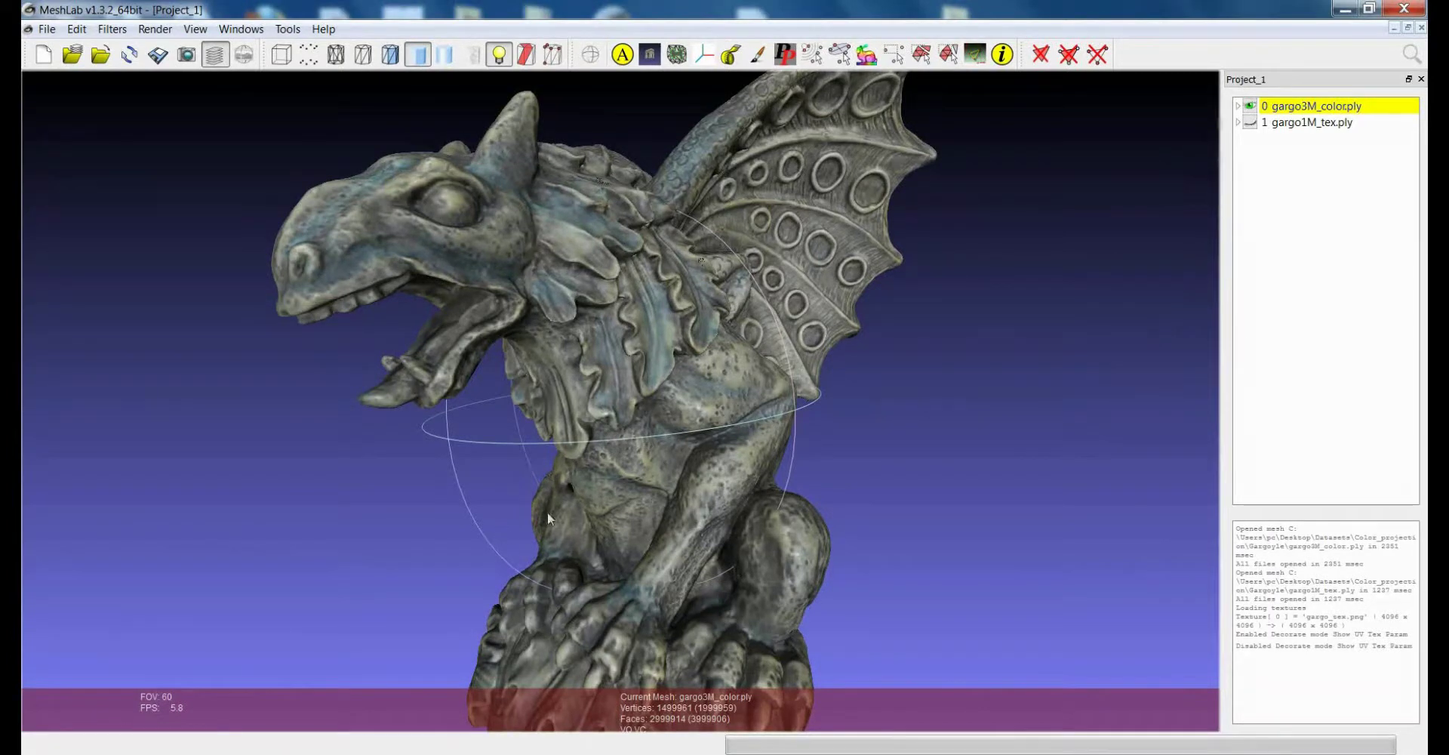
scroll(635, 438, up, 5)
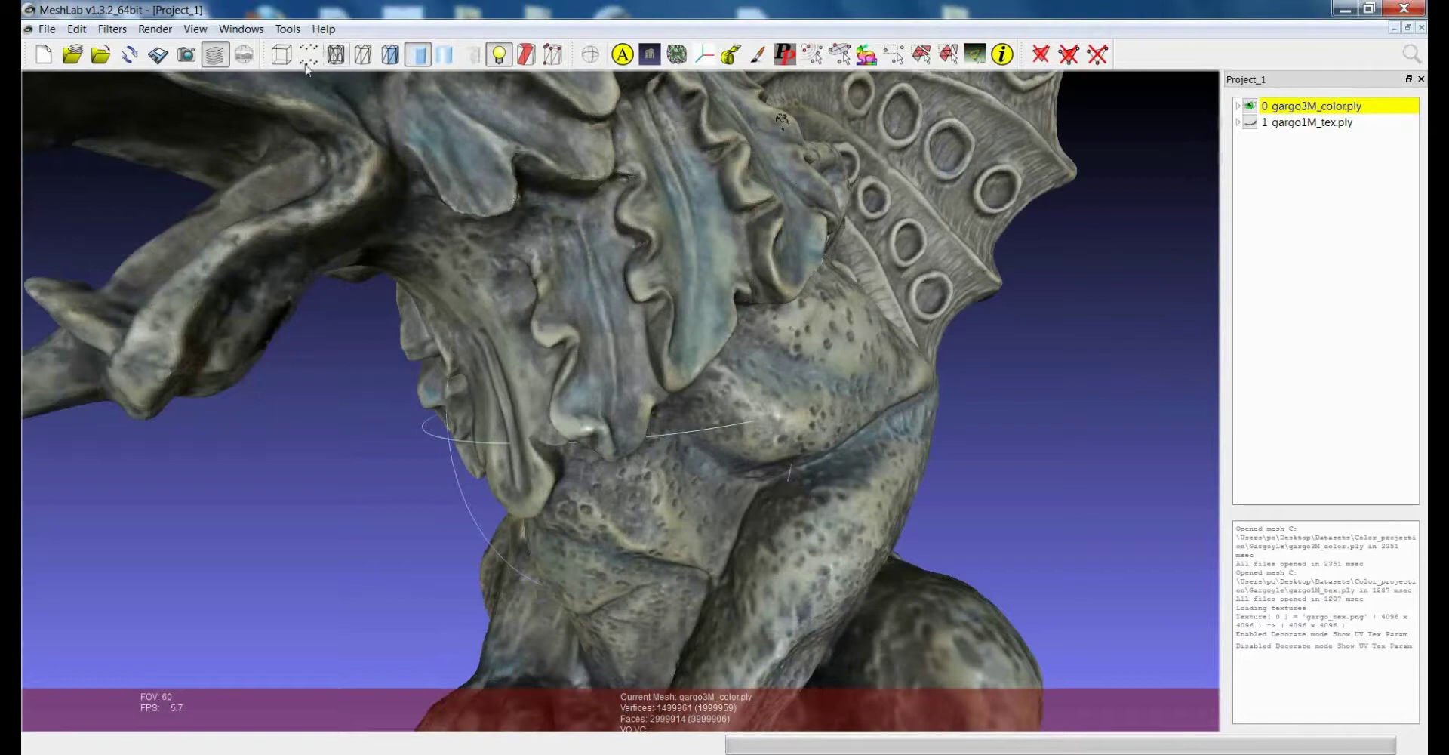
click(308, 58)
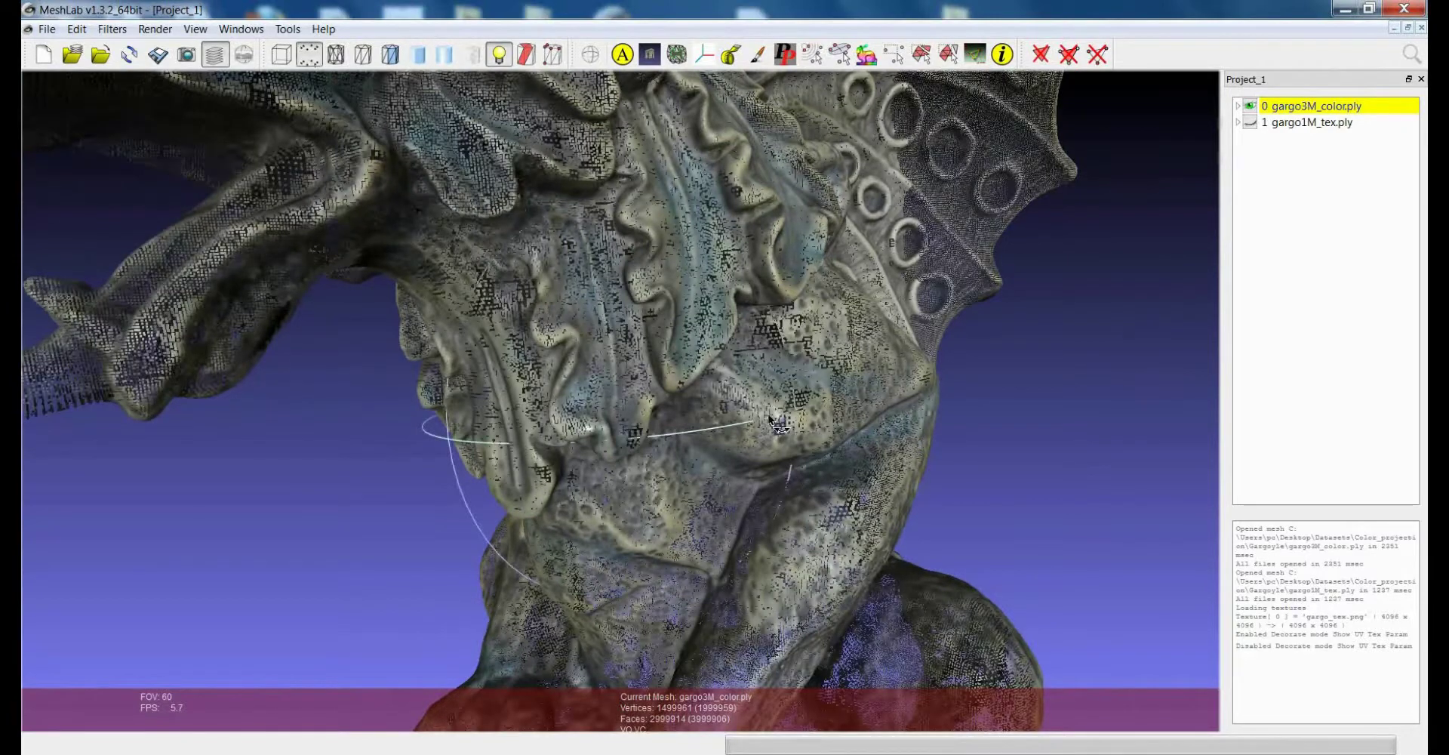
Rotate and zoom out until the head, wing, body and base of the point-rendered gargoyle are visible.
drag(774, 423, 775, 425)
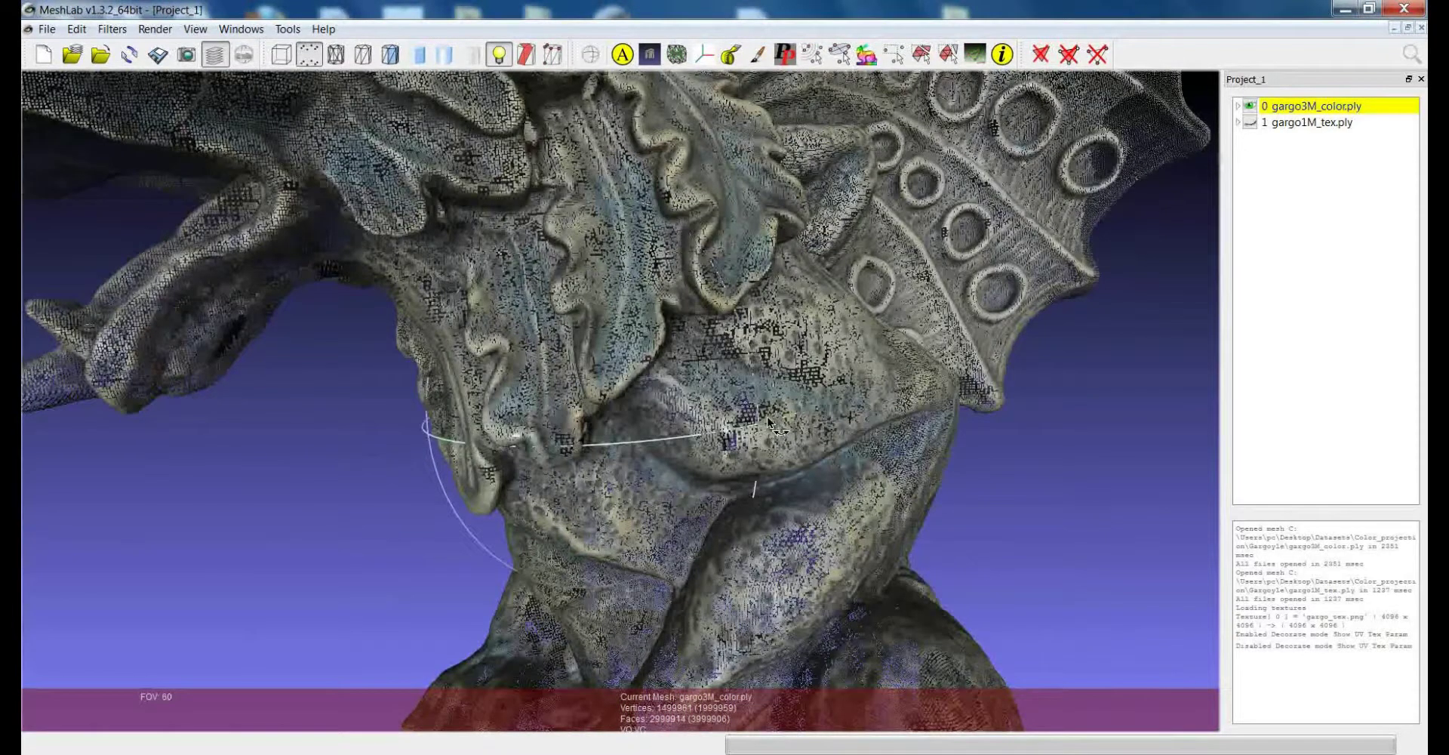
scroll(753, 427, down, 5)
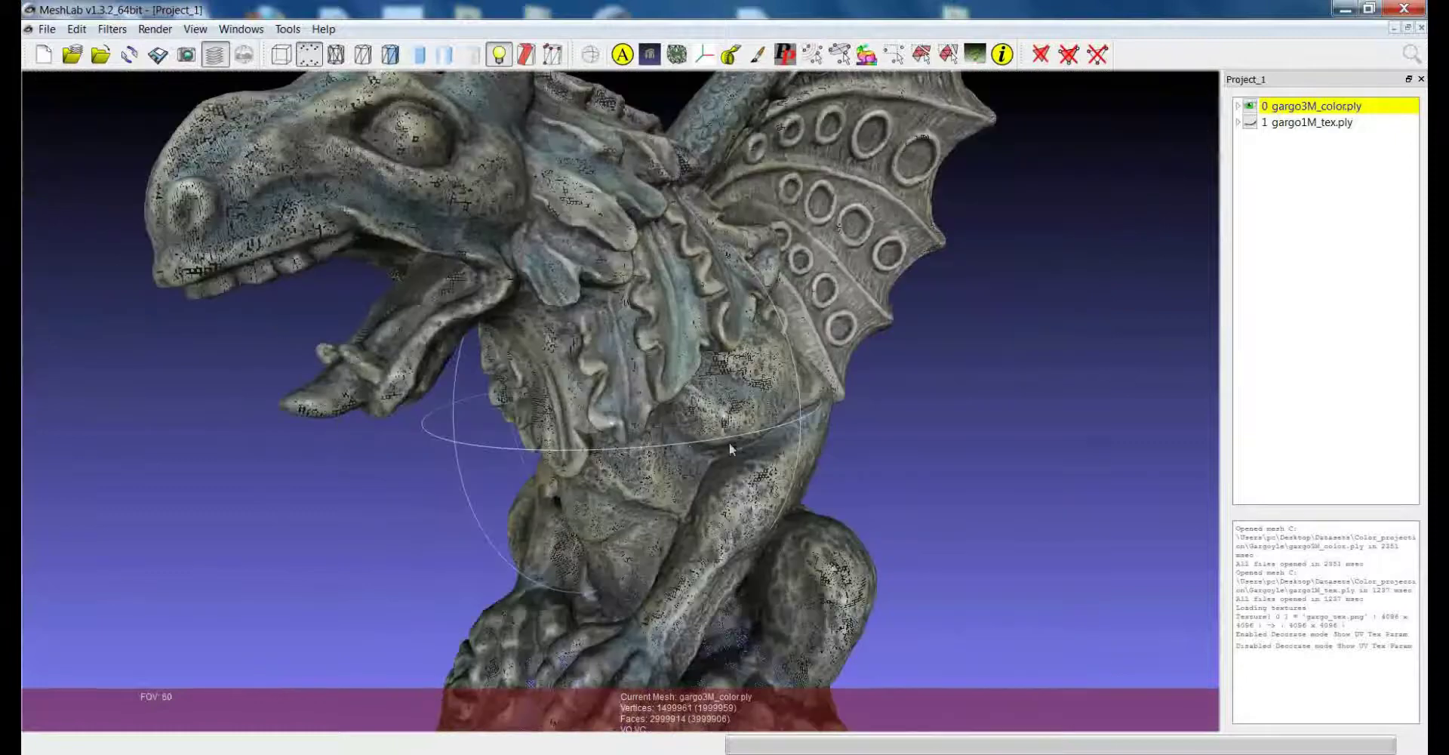
scroll(685, 446, down, 4)
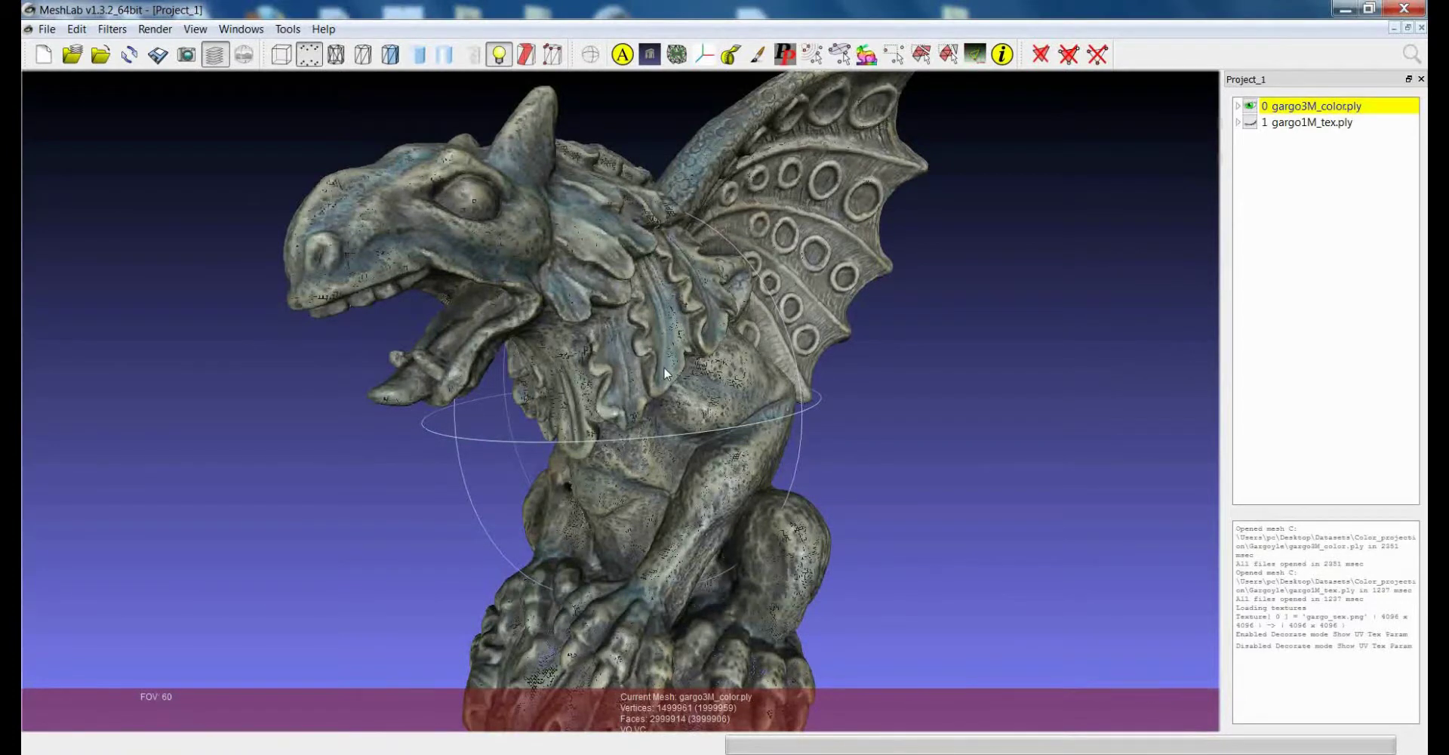
drag(646, 351, 831, 359)
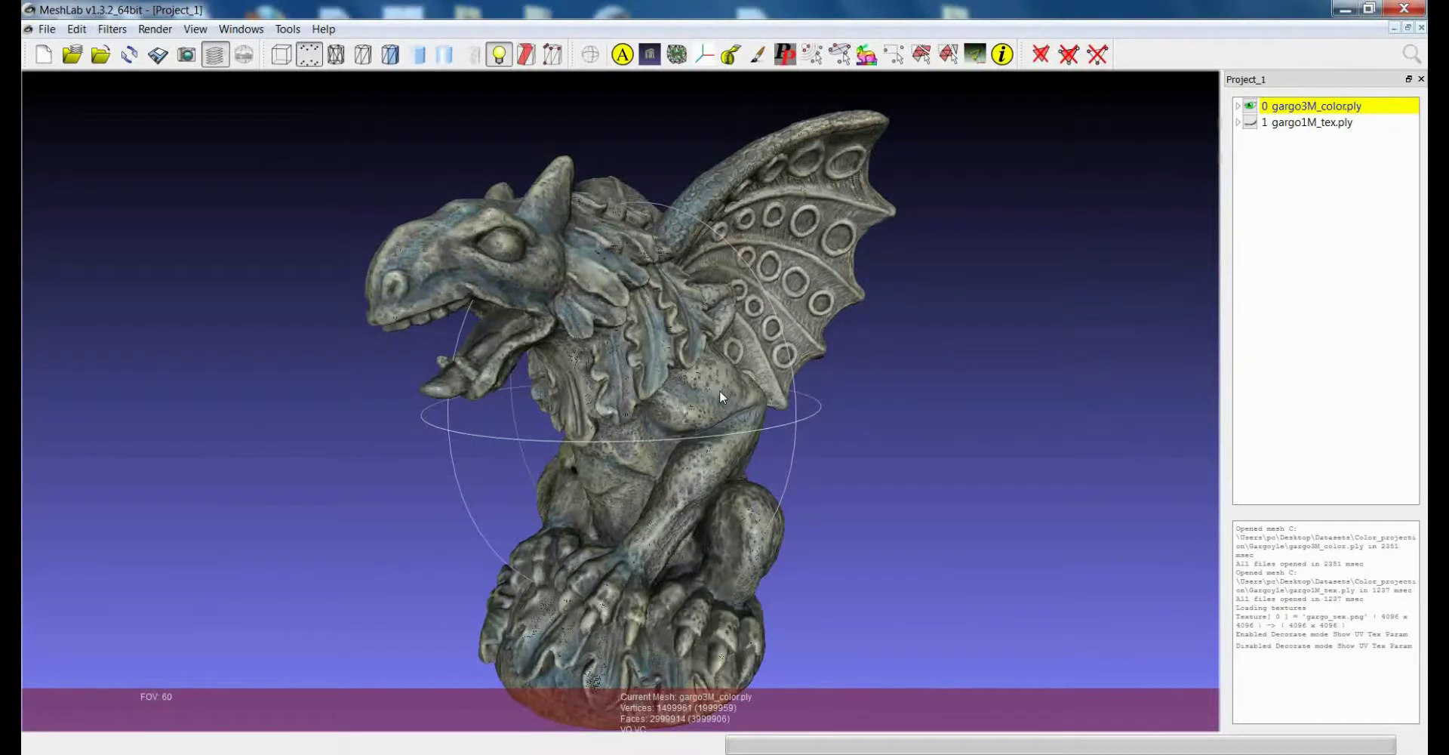
scroll(719, 389, up, 2)
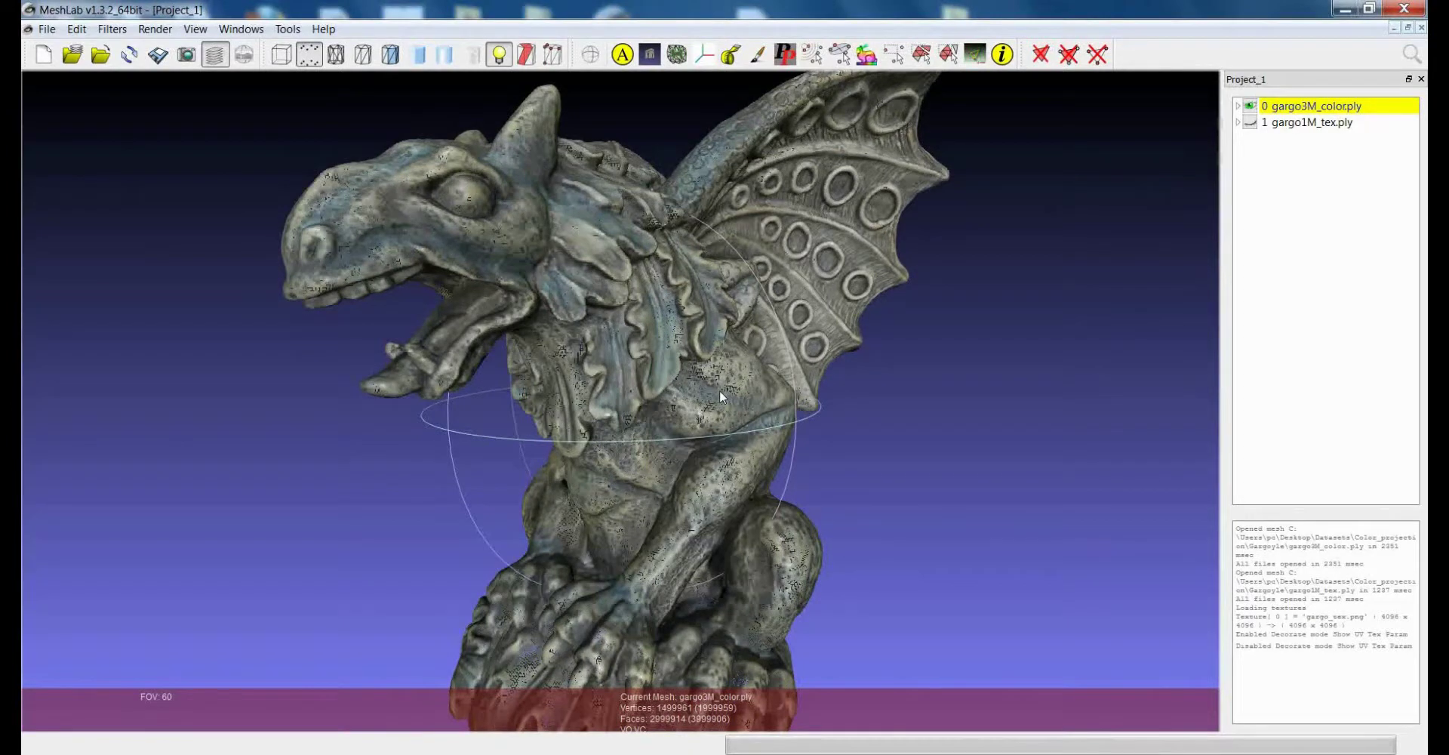
Zoom in to inspect the chest and wing, then pull back to frame the head and wing.
scroll(719, 389, up, 4)
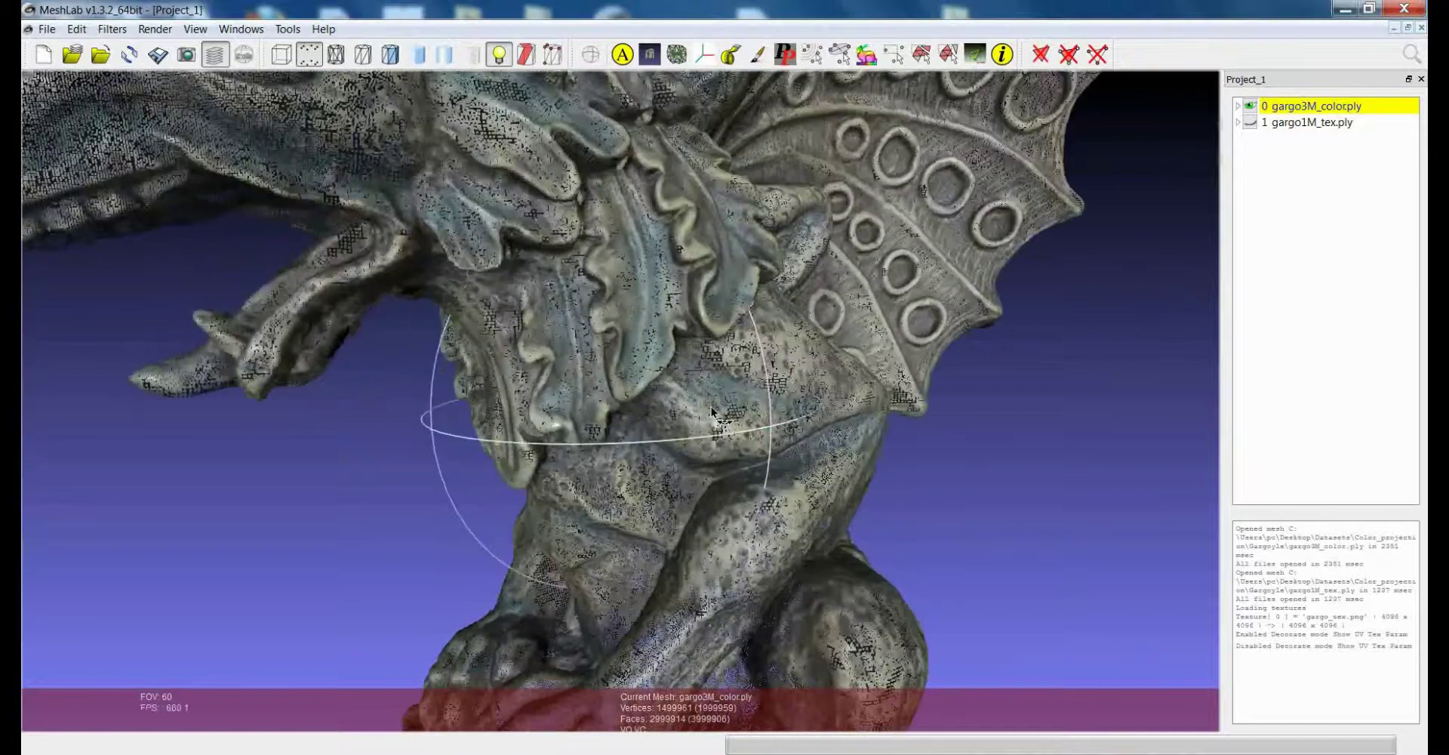
drag(713, 411, 756, 405)
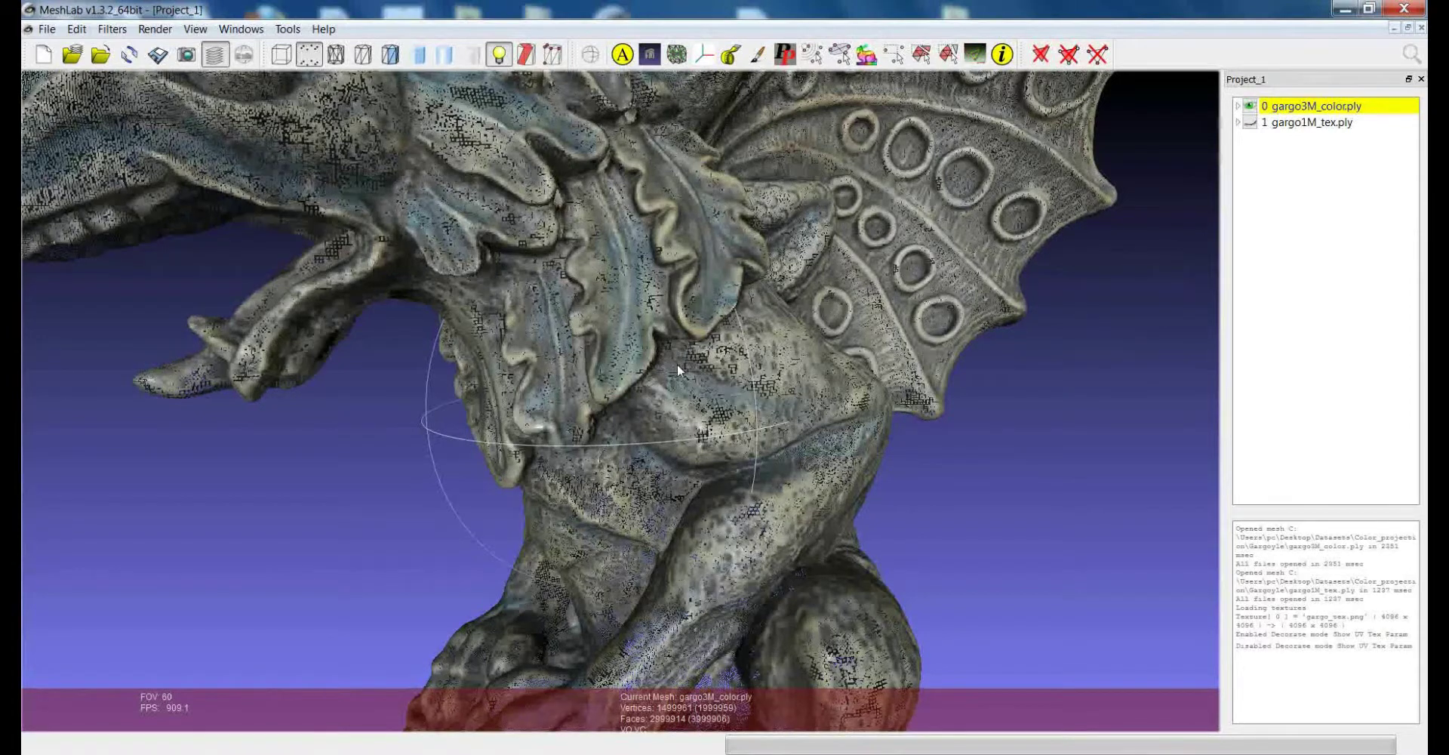
scroll(677, 364, up, 2)
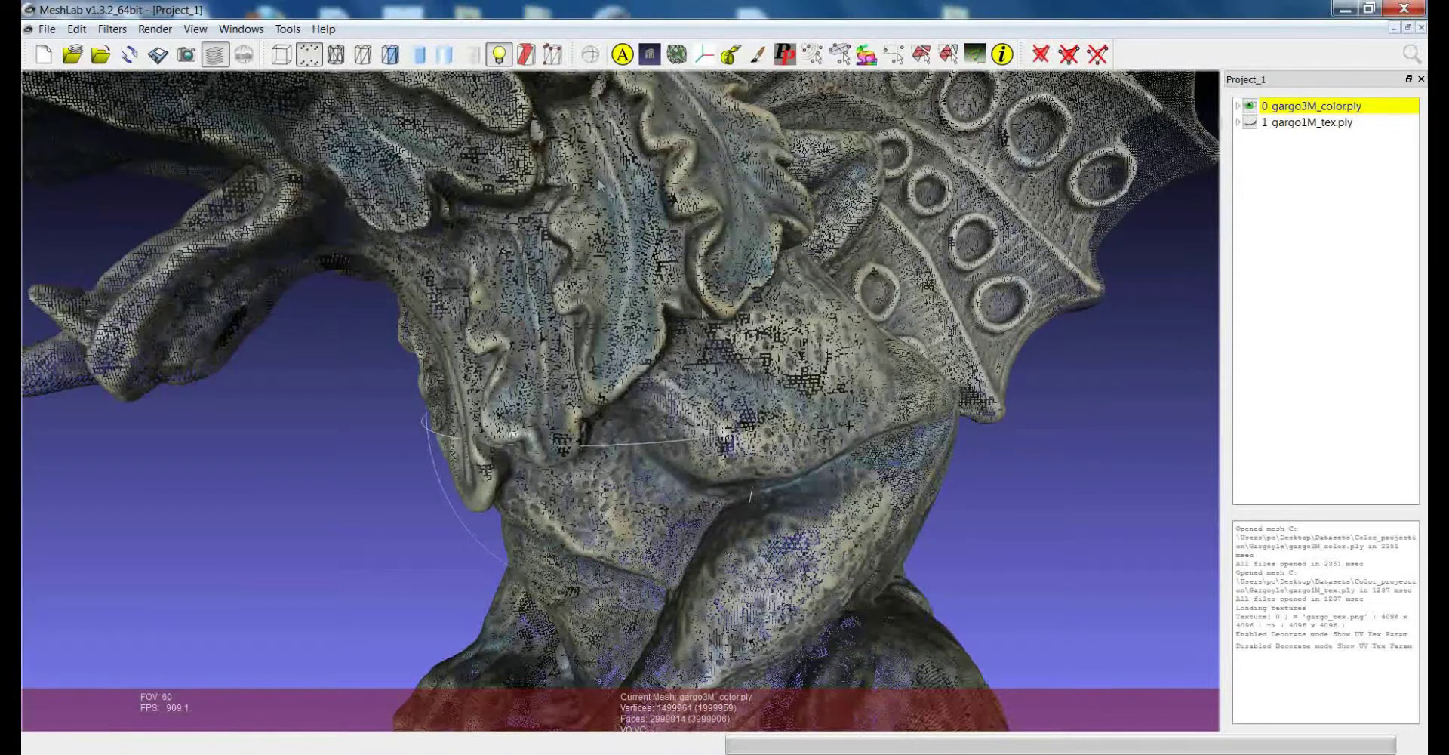
drag(782, 421, 772, 410)
scroll(773, 410, down, 3)
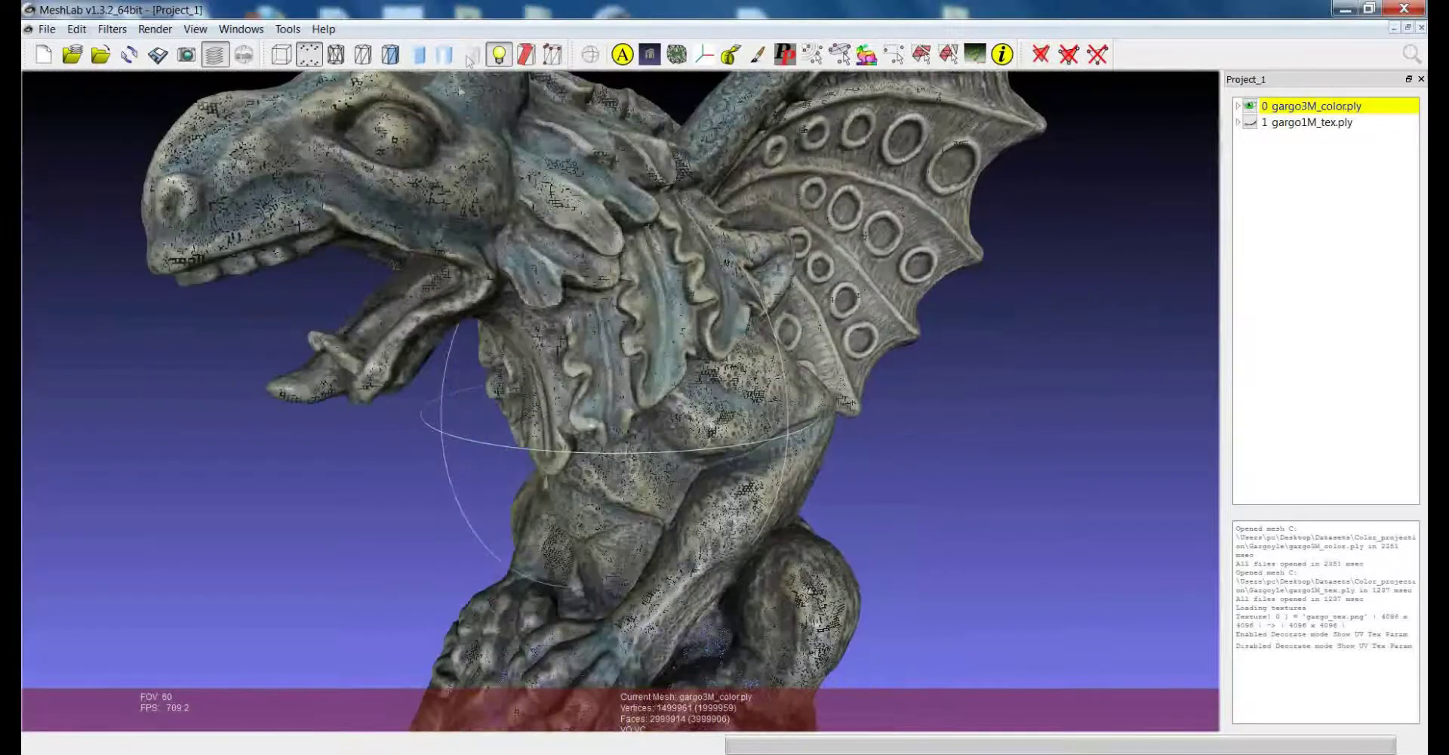
Restore Smooth rendering on the colored gargoyle and hide the gargo3M_color mesh.
click(419, 55)
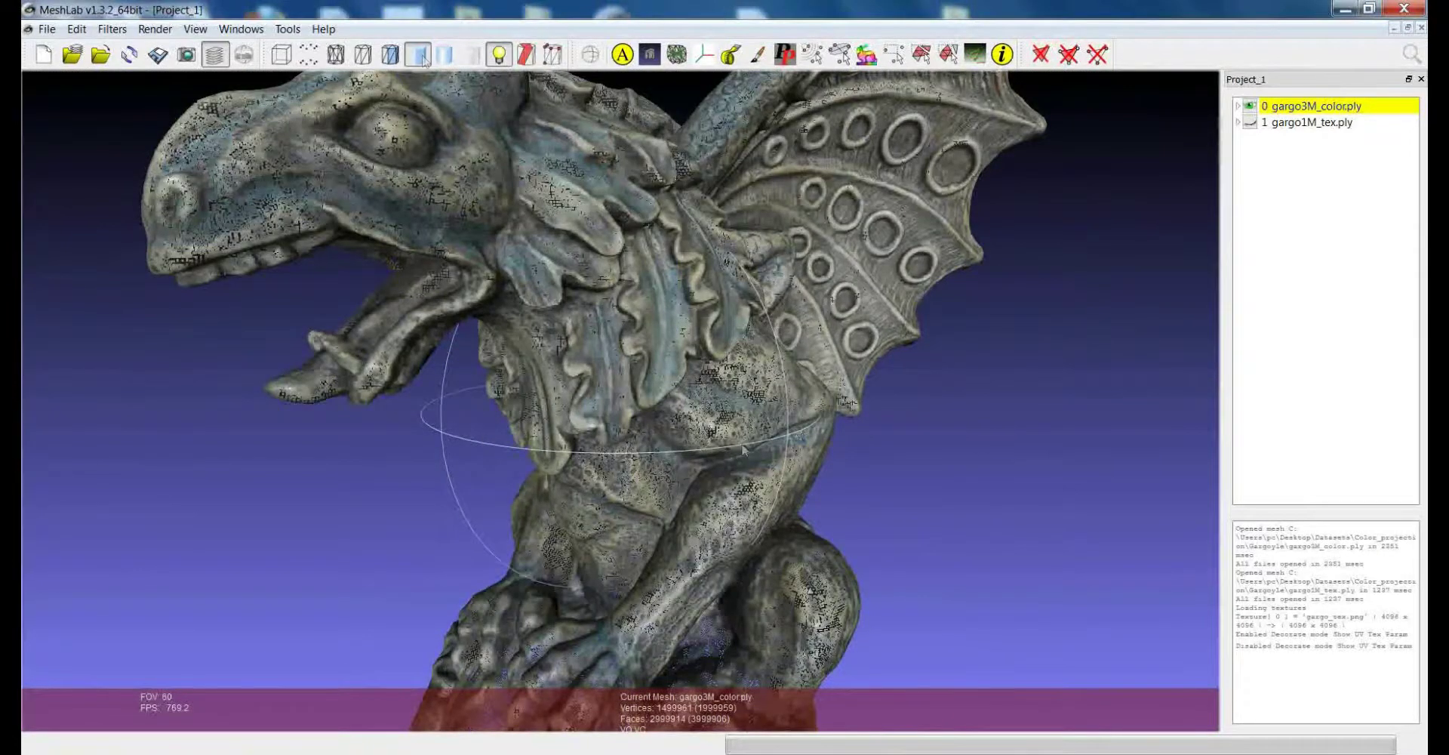
drag(732, 442, 732, 437)
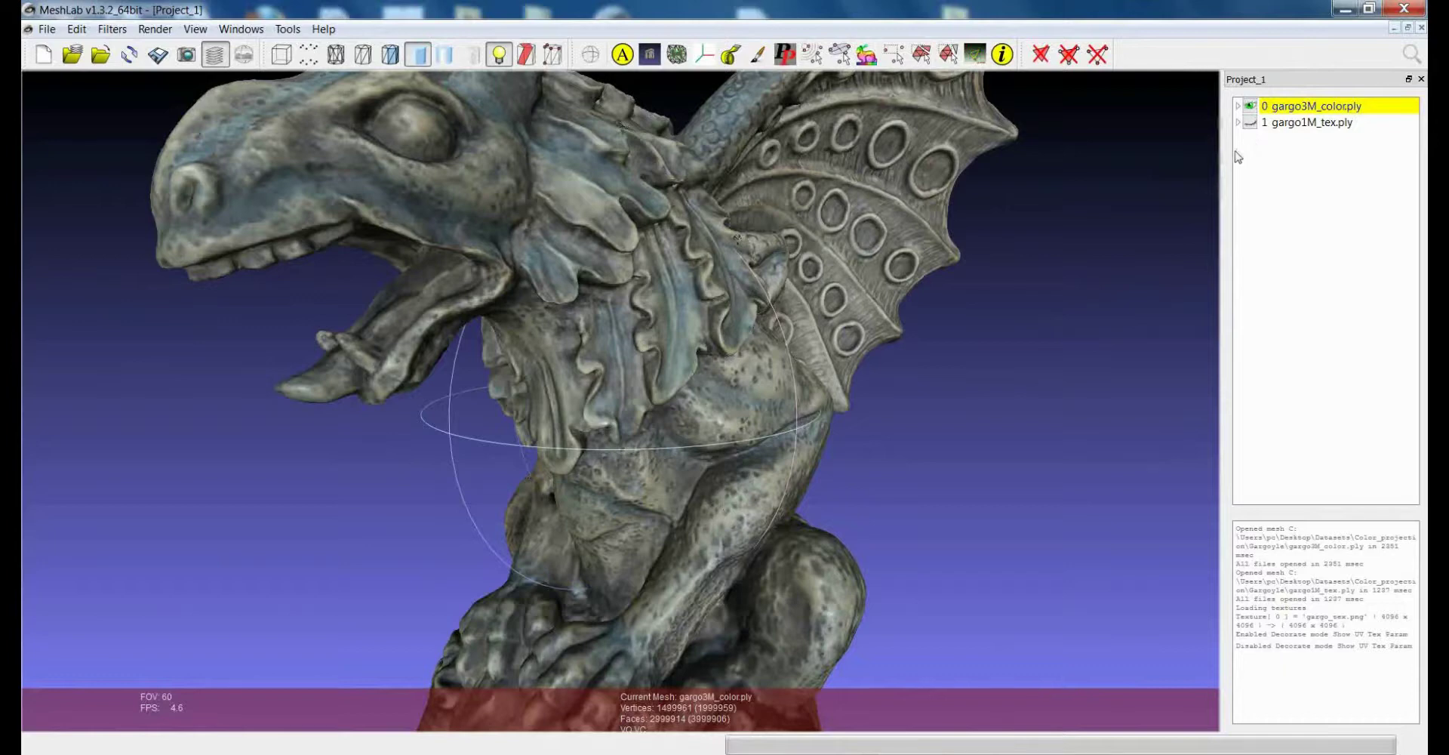
click(1250, 112)
Make gargo1M_tex.ply current, then rotate and zoom out to show the whole textured gargoyle.
click(1293, 125)
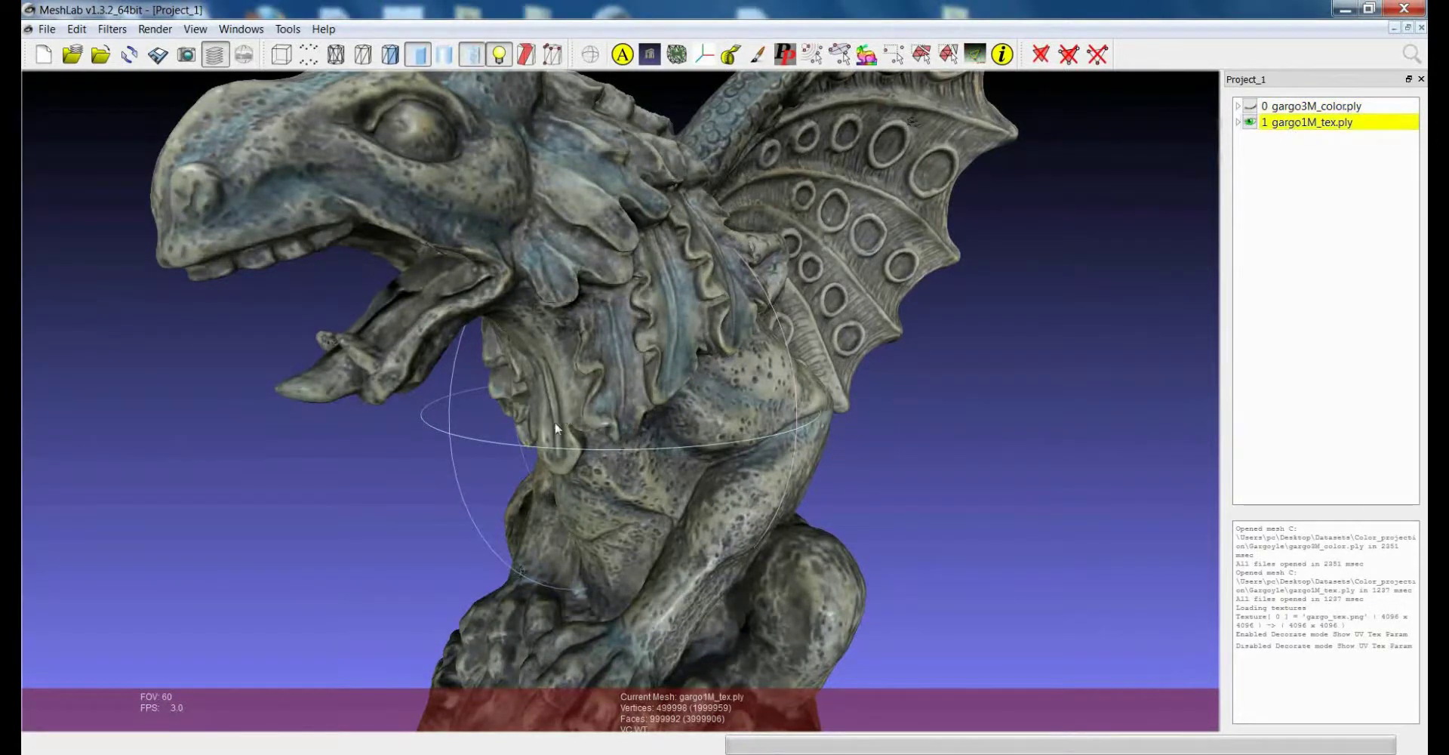
mouse_move(694, 378)
mouse_down()
mouse_move(655, 397)
mouse_move(679, 368)
mouse_up()
scroll(652, 394, down, 3)
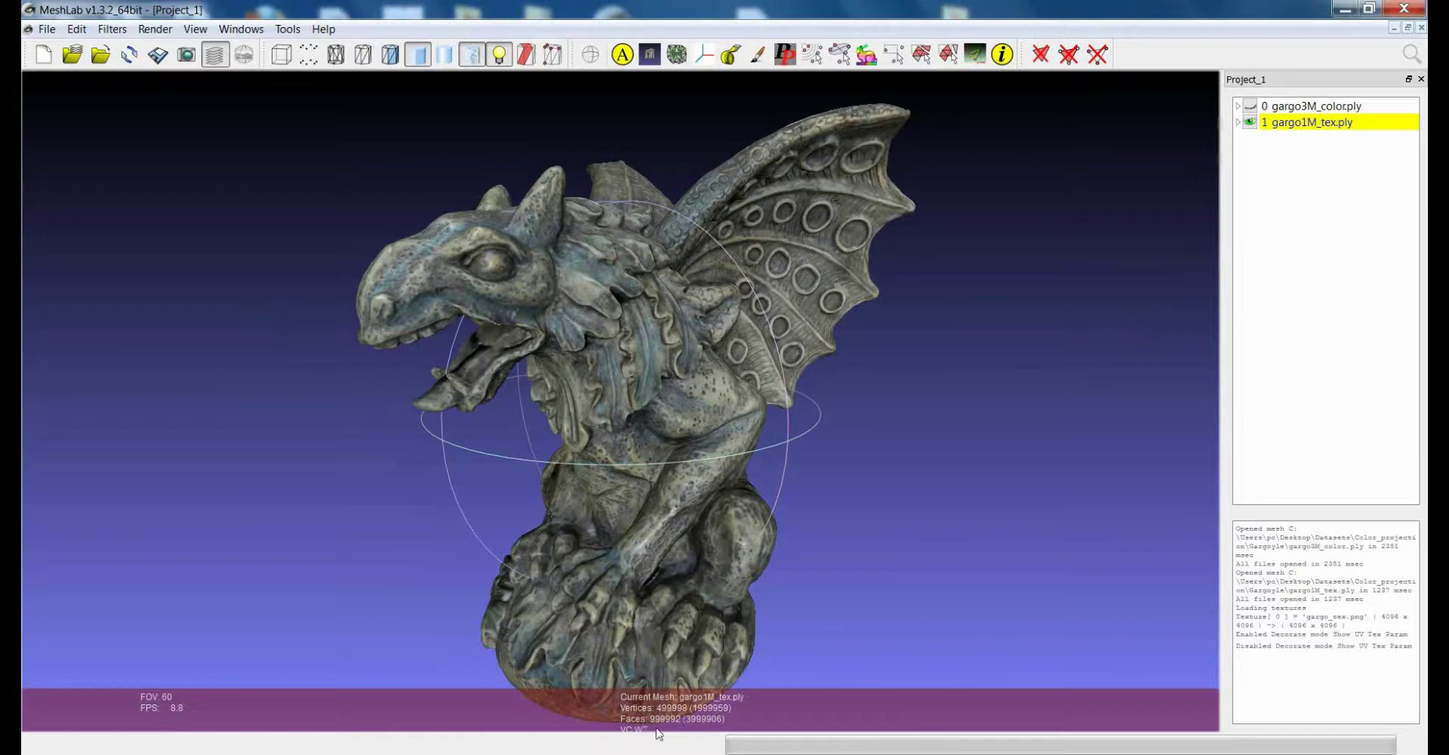
drag(667, 518, 687, 520)
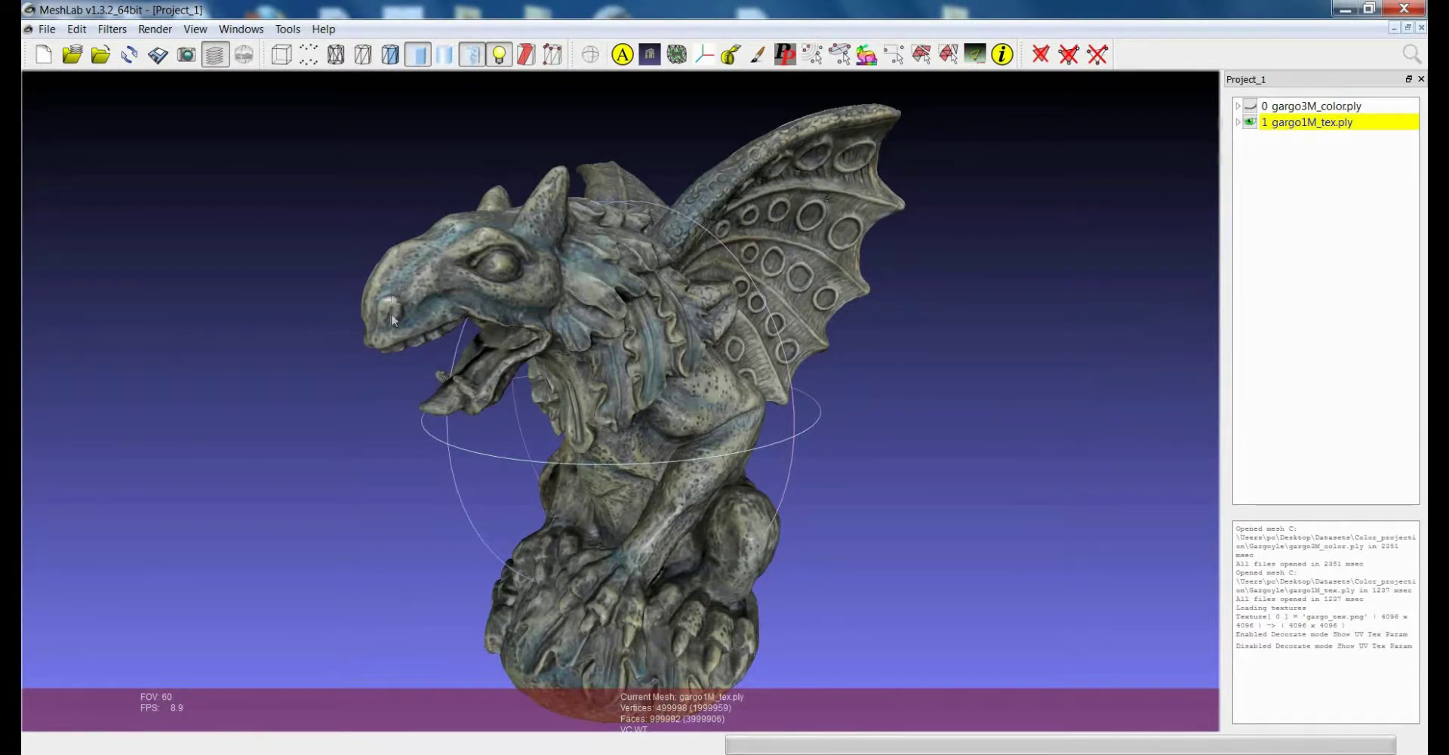
Rotate the textured gargo1M_tex gargoyle slightly to look it over.
drag(690, 395, 686, 401)
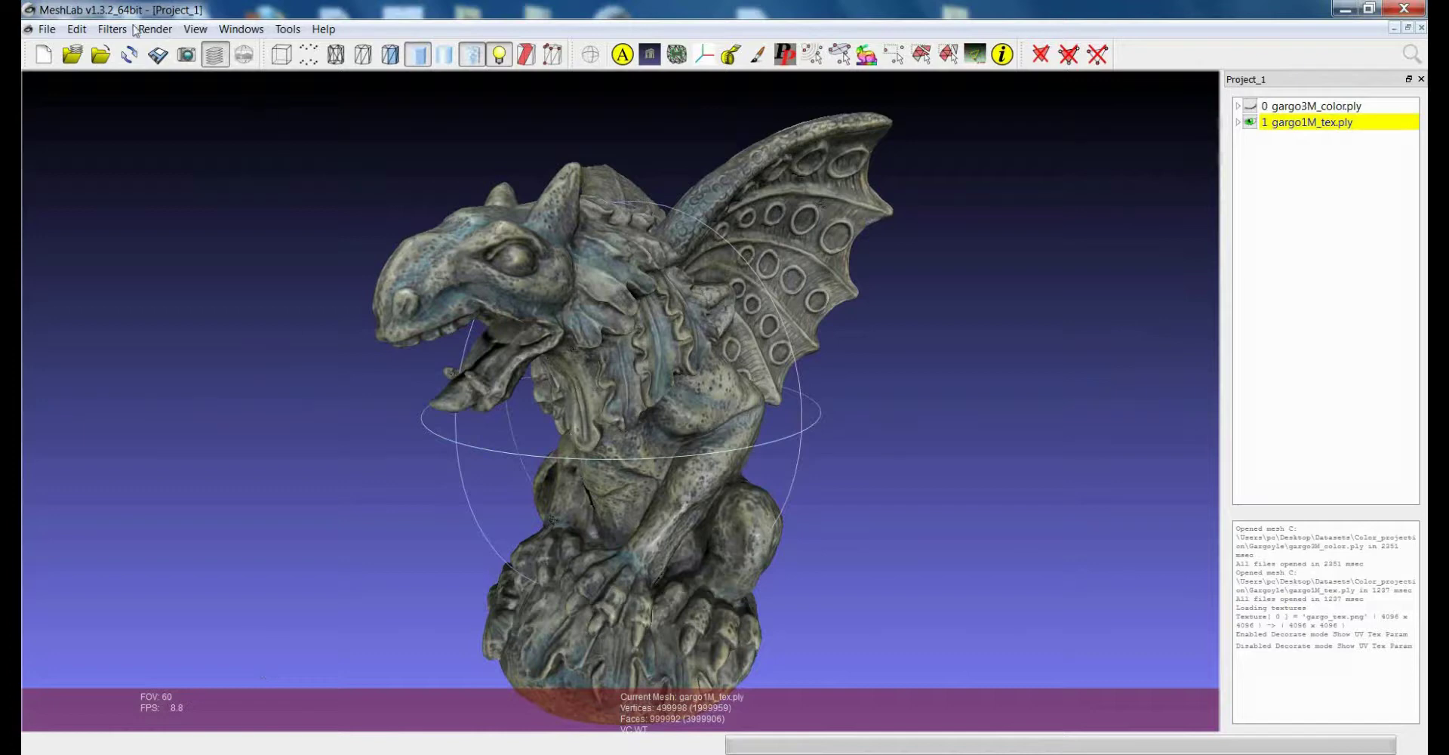
Show the gargo_tex.png UV atlas with Render > Show UV Tex Param.
click(155, 30)
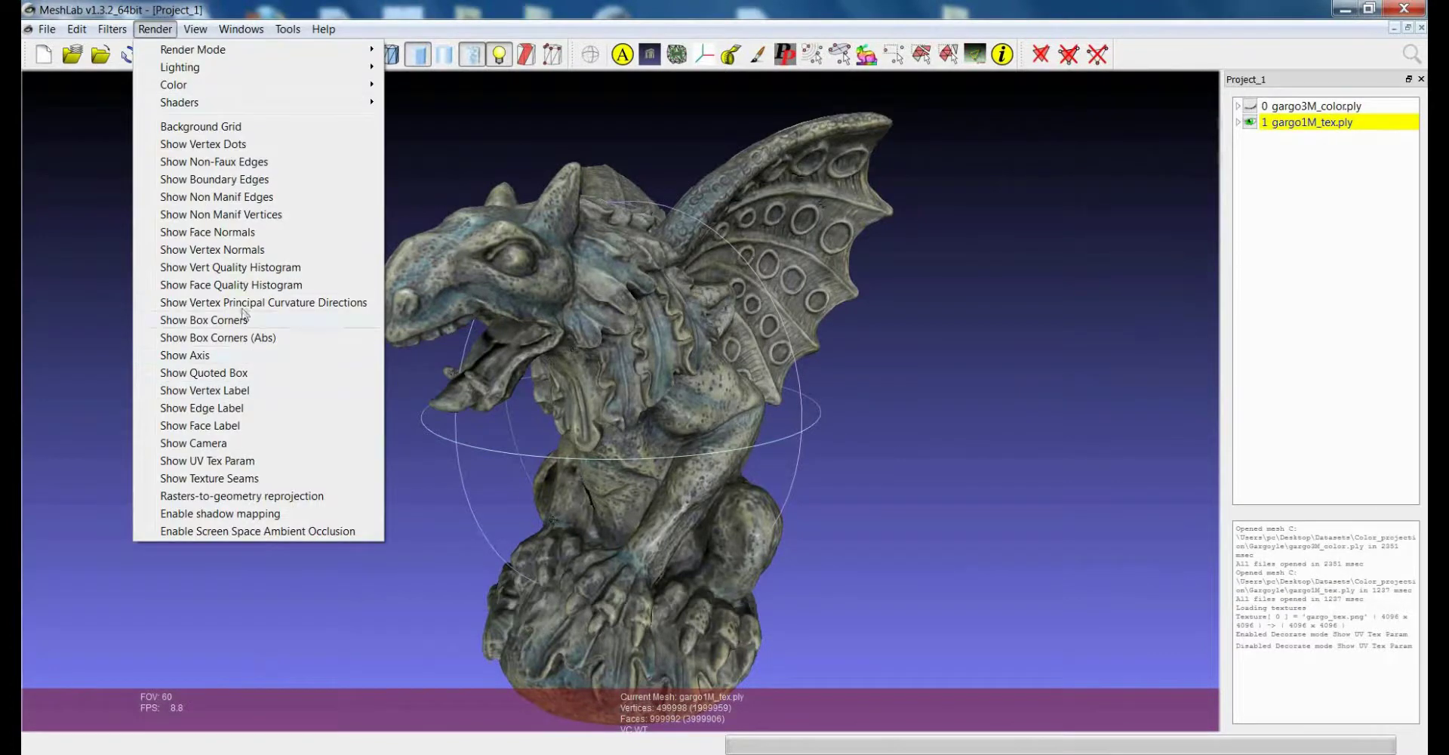
click(225, 462)
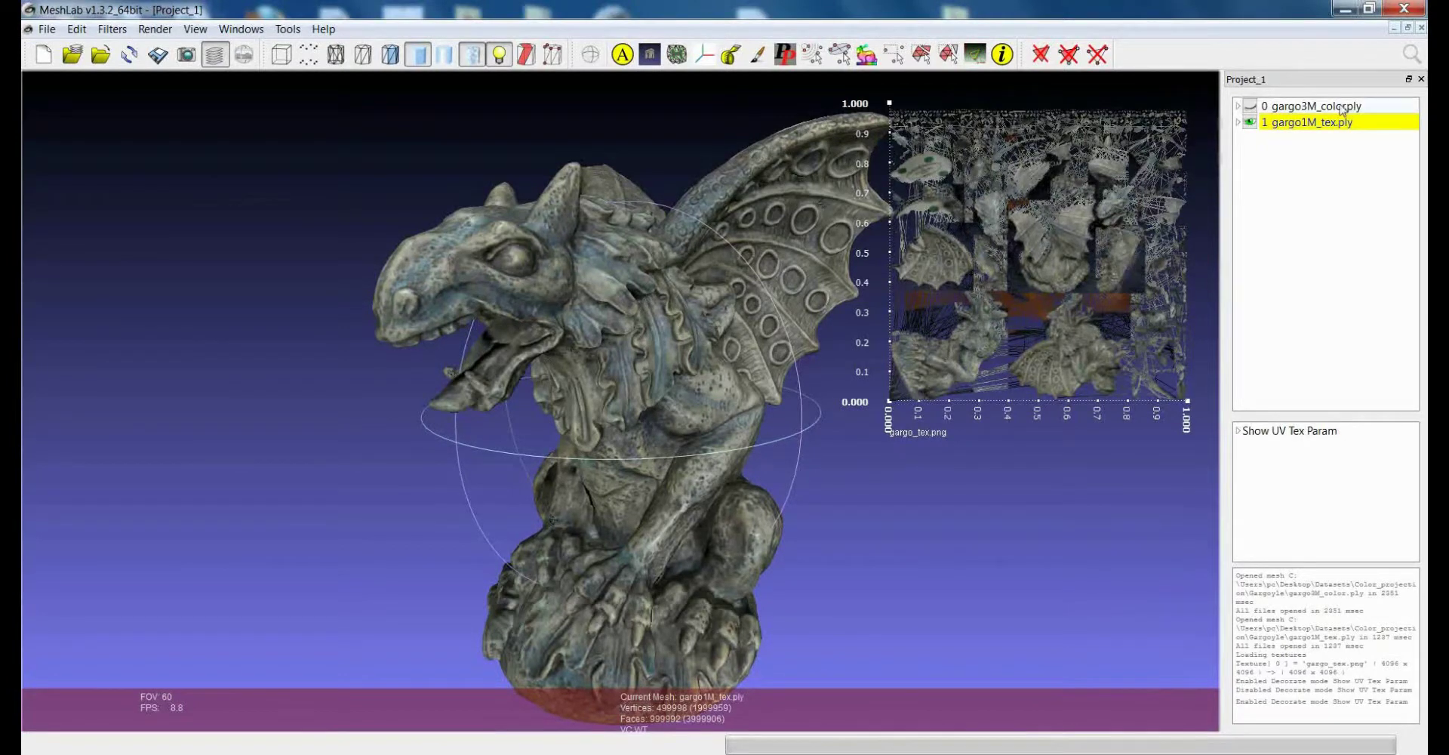
Briefly toggle gargo3M_color's visibility, then render the textured gargoyle as Points and rotate it.
click(1251, 107)
ctrl+click(1250, 122)
drag(608, 361, 489, 230)
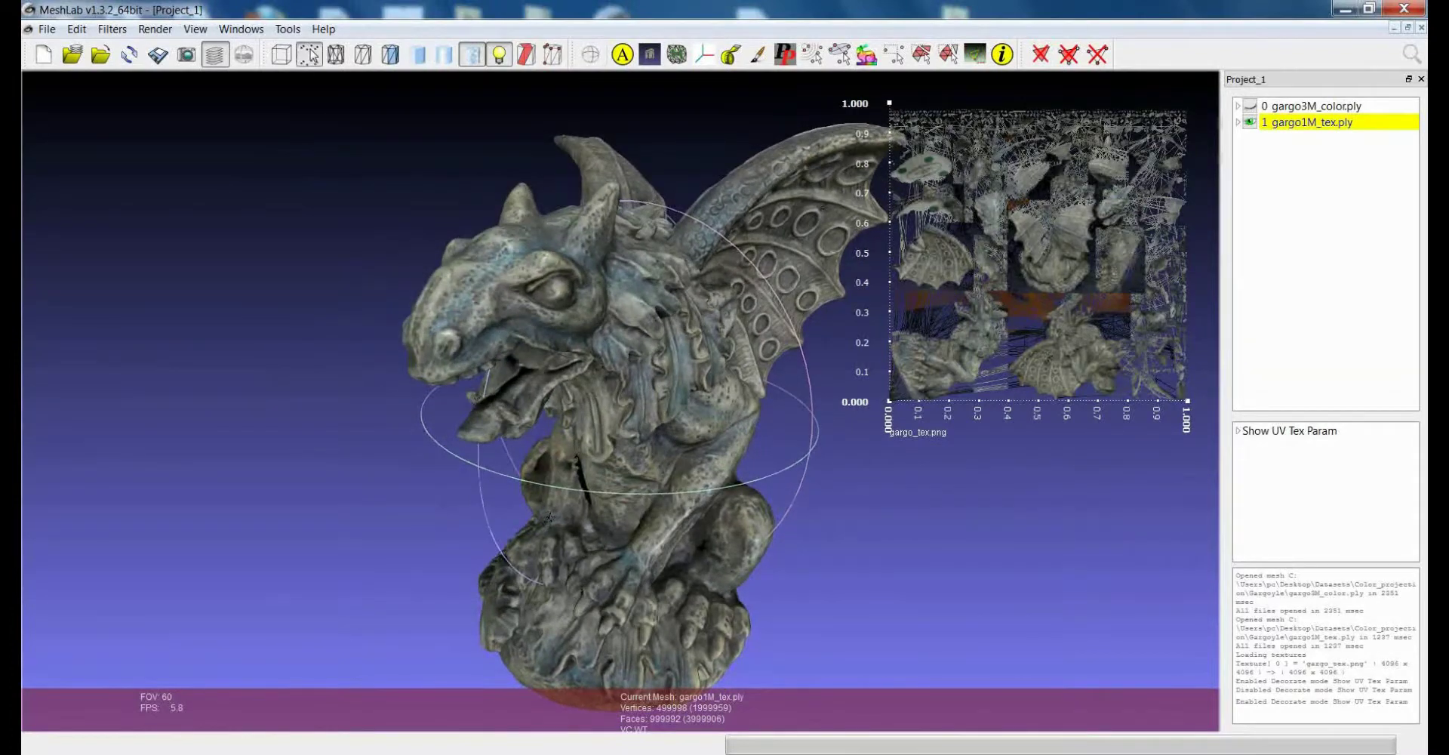
click(308, 54)
drag(737, 393, 719, 397)
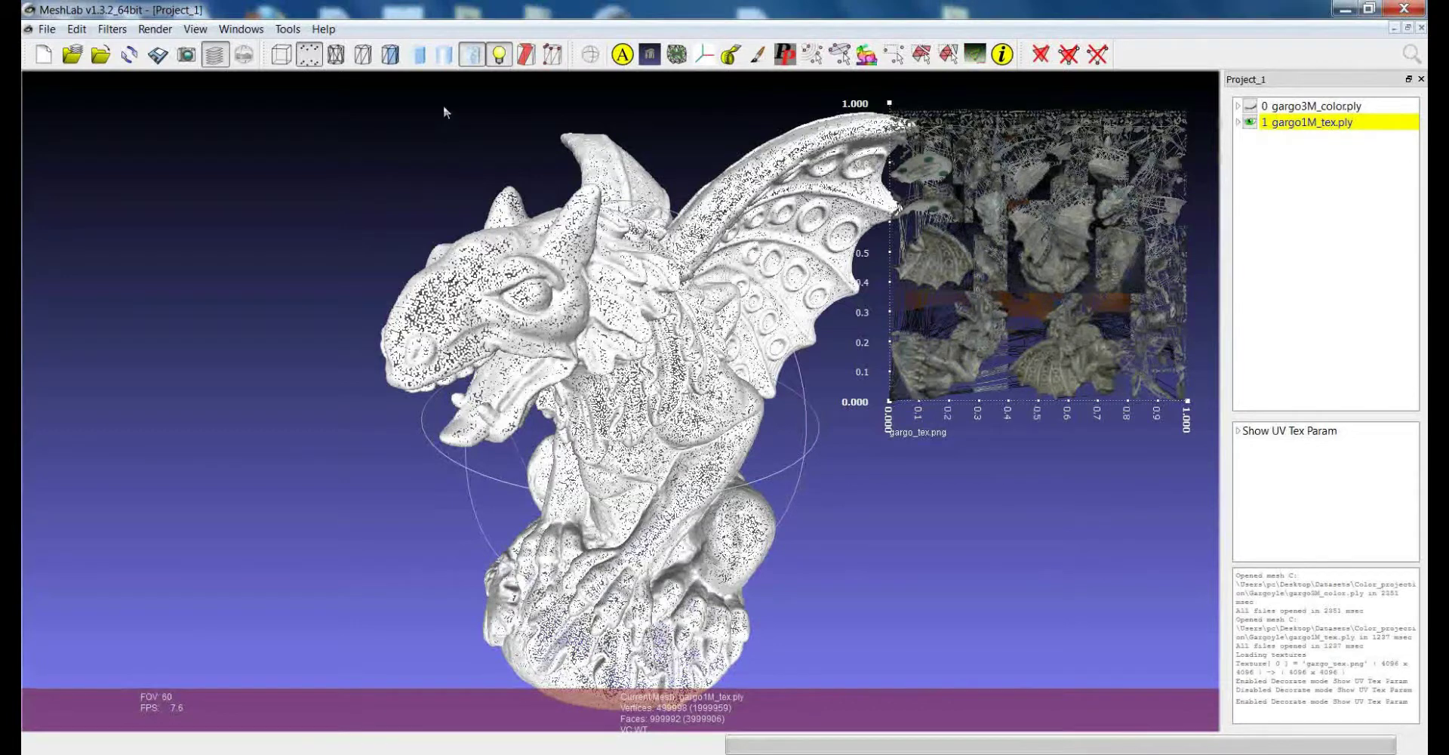
Render the gargoyle Smooth, toggle its texture on and off to compare, and leave it plain white.
click(443, 60)
click(472, 57)
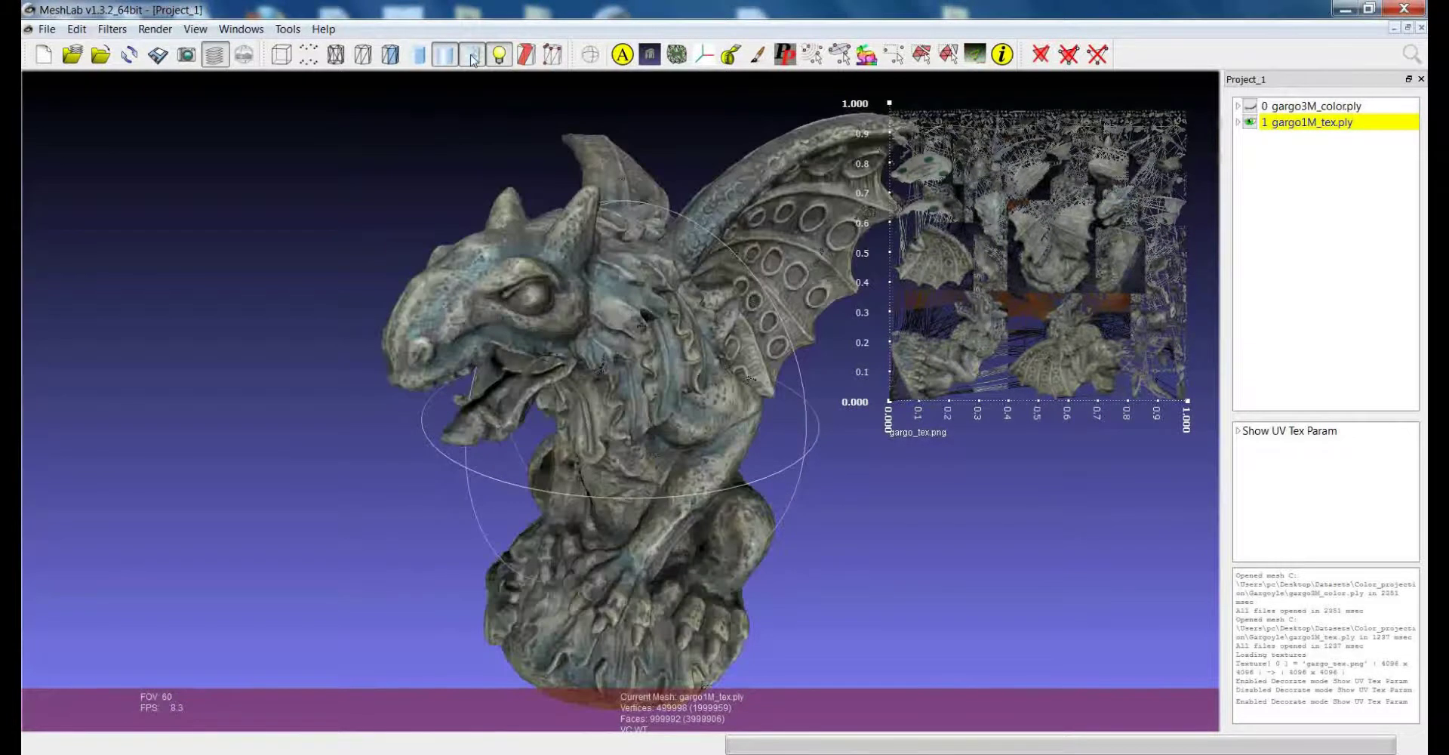
click(471, 56)
click(472, 57)
click(475, 59)
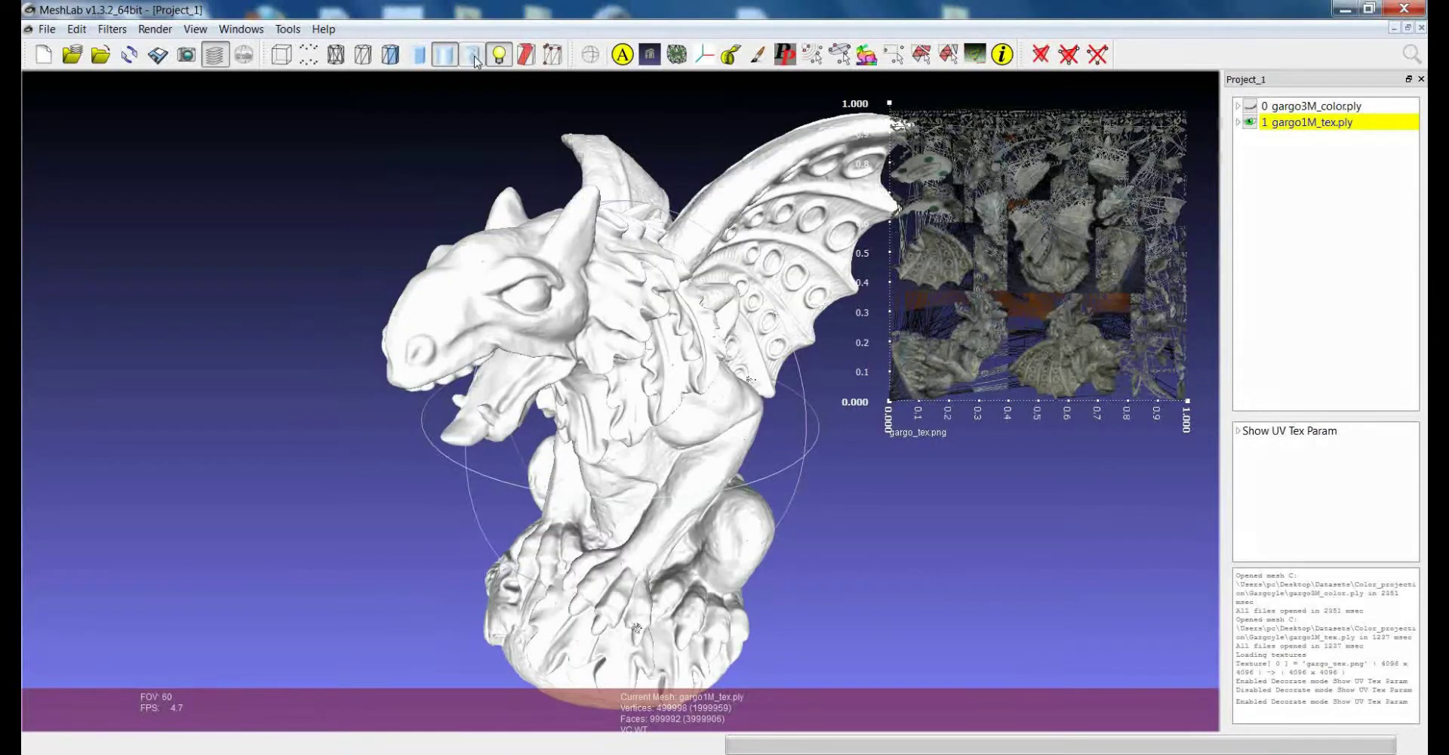
click(474, 59)
click(475, 59)
drag(683, 483, 785, 504)
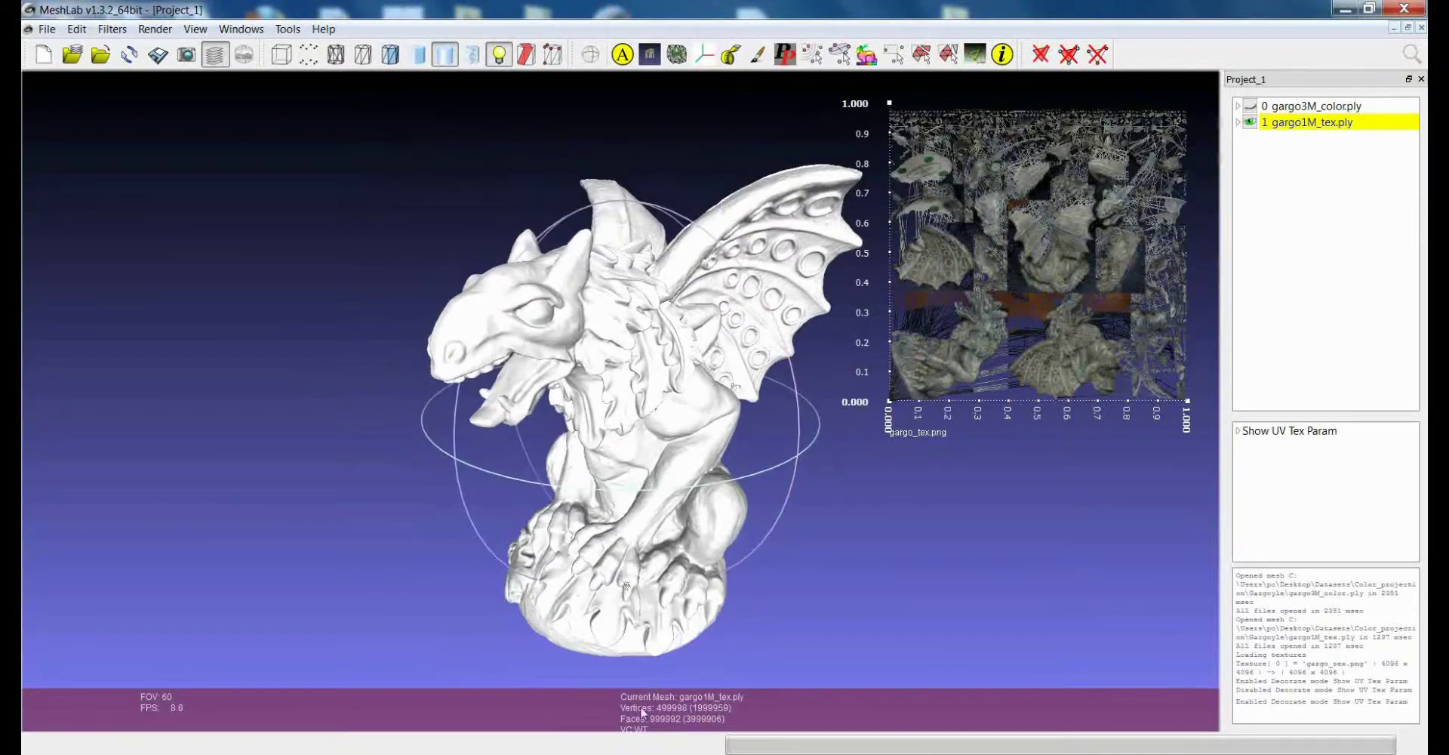
mouse_move(627, 484)
mouse_down()
mouse_move(644, 486)
mouse_move(624, 462)
mouse_up()
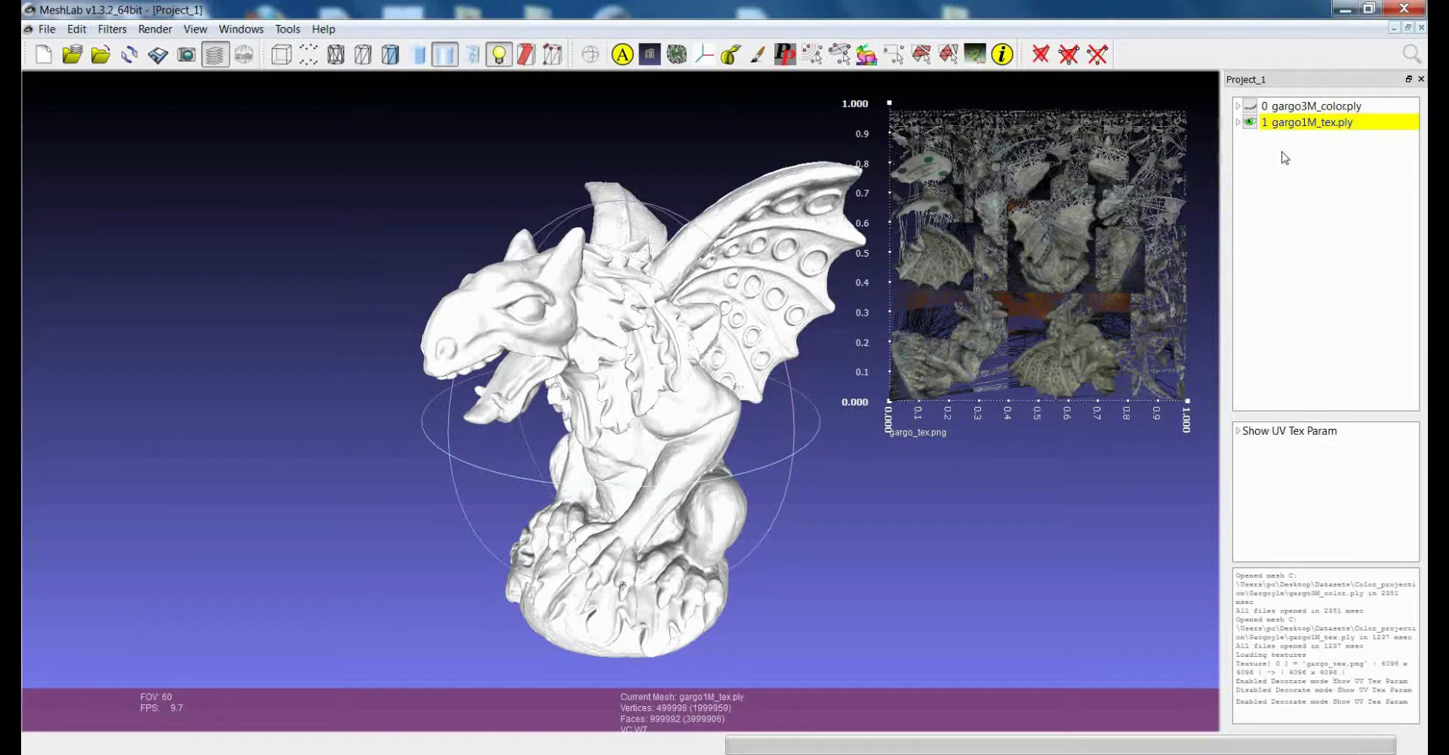
Make gargo3M_color.ply the current mesh, then rotate and zoom in on the colored gargoyle.
click(1293, 106)
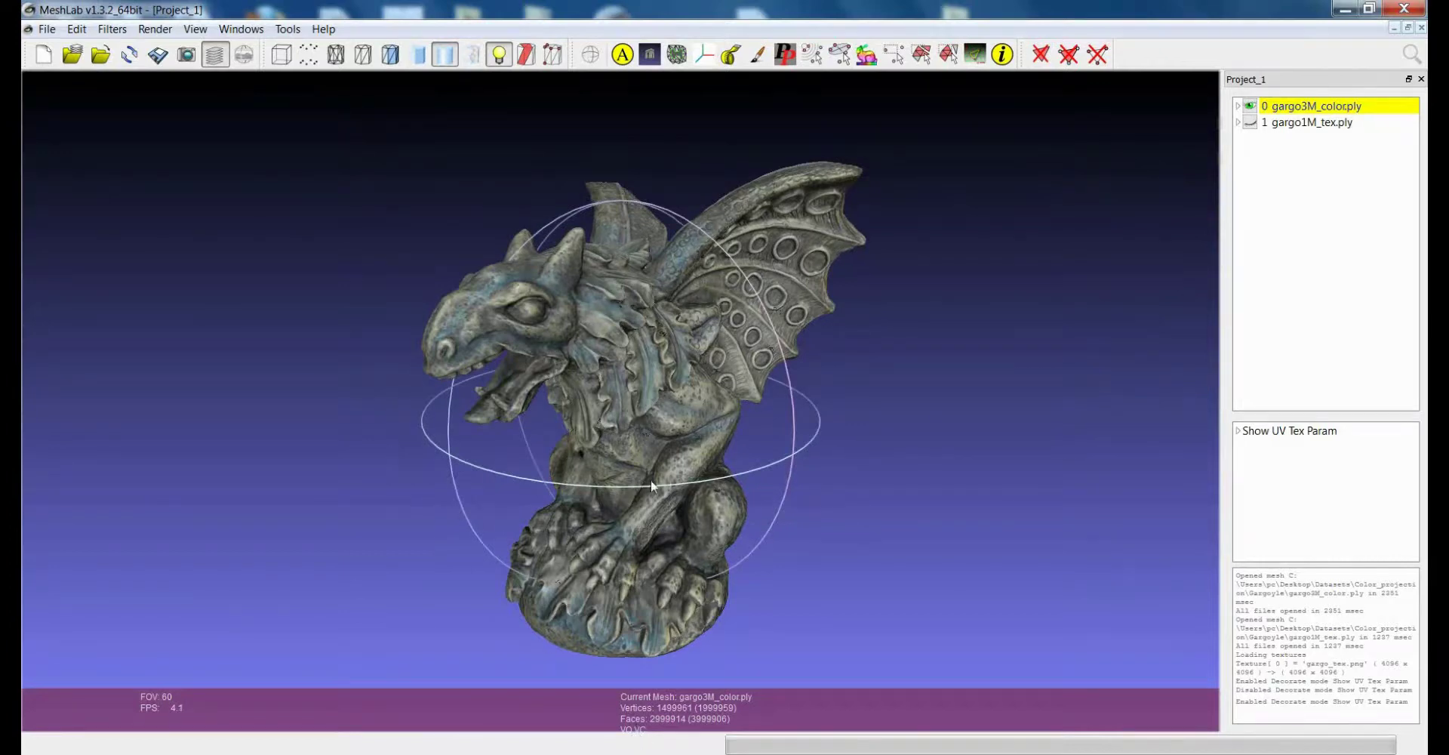
drag(650, 479, 662, 483)
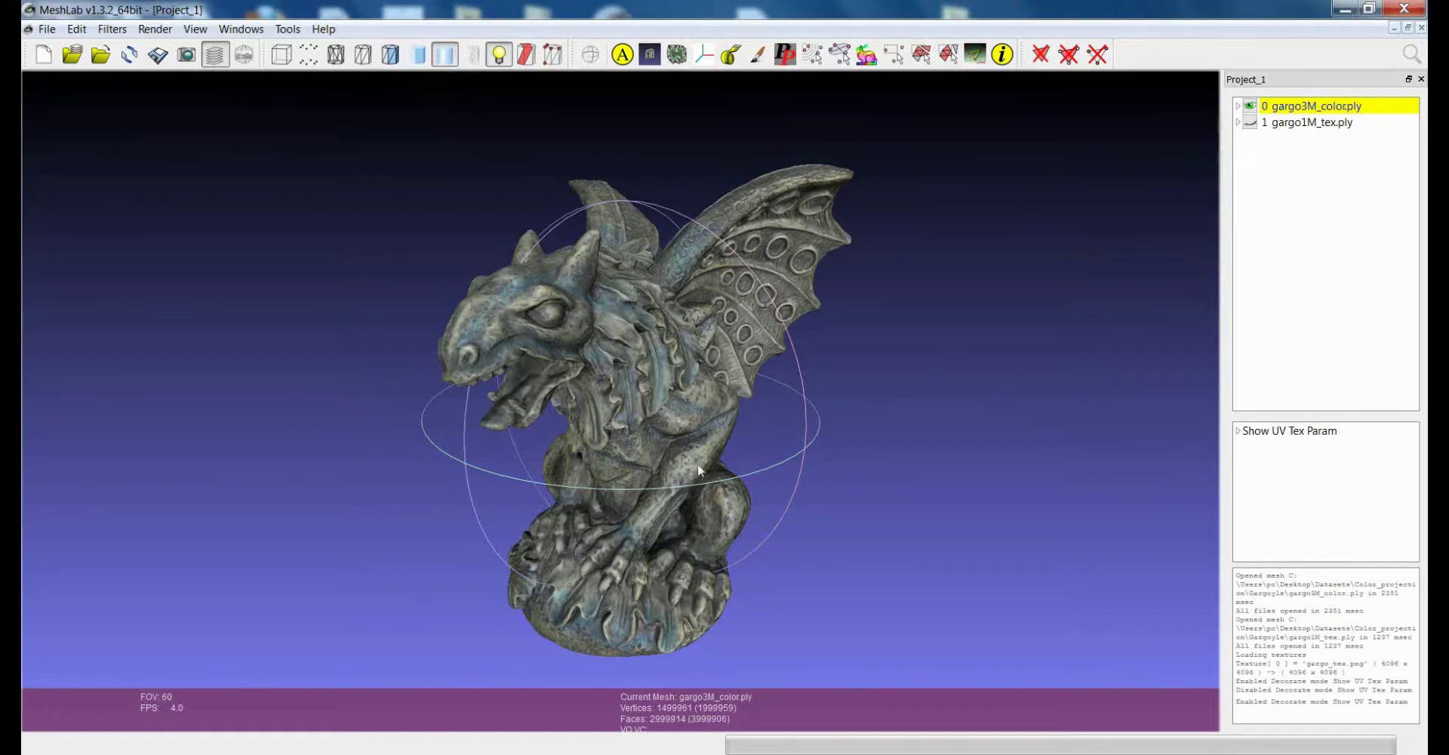
drag(610, 526, 585, 383)
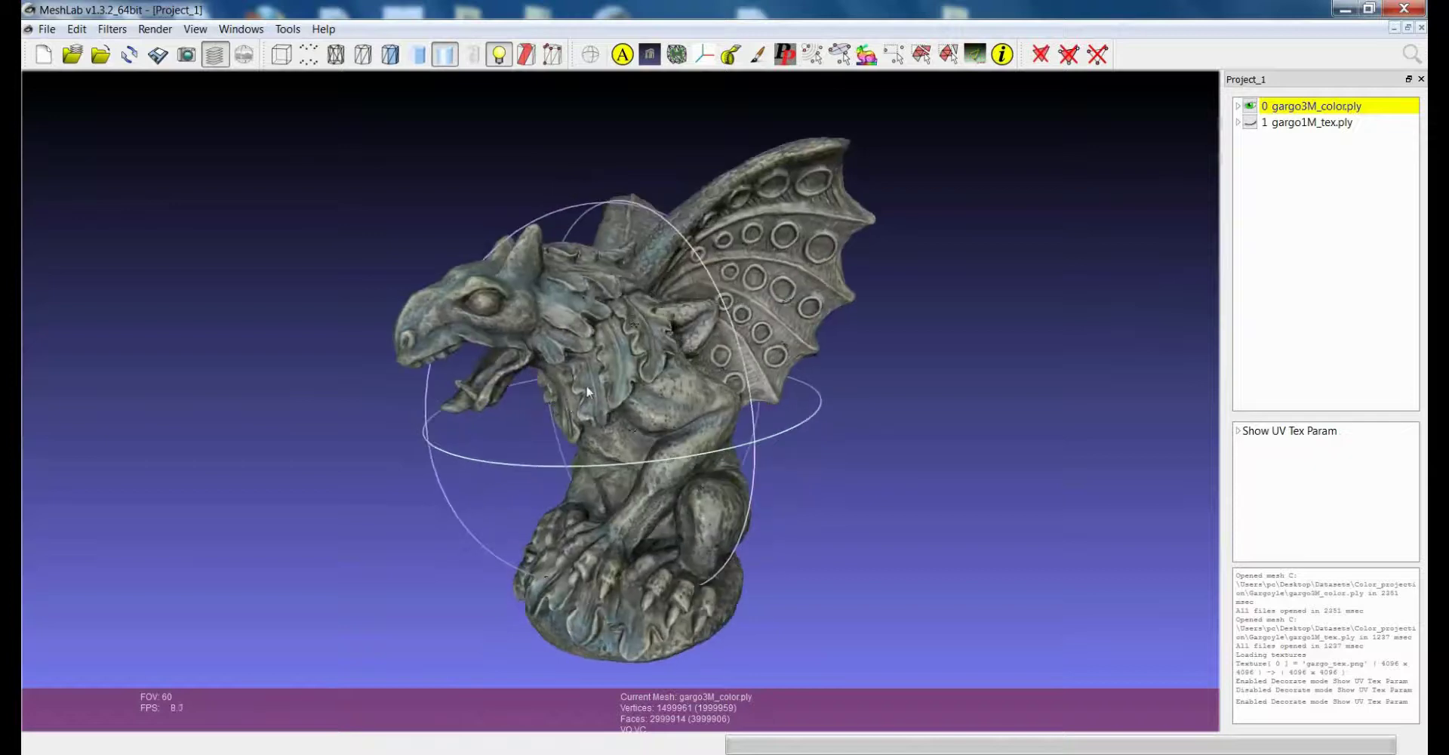
scroll(585, 384, up, 3)
drag(668, 441, 695, 445)
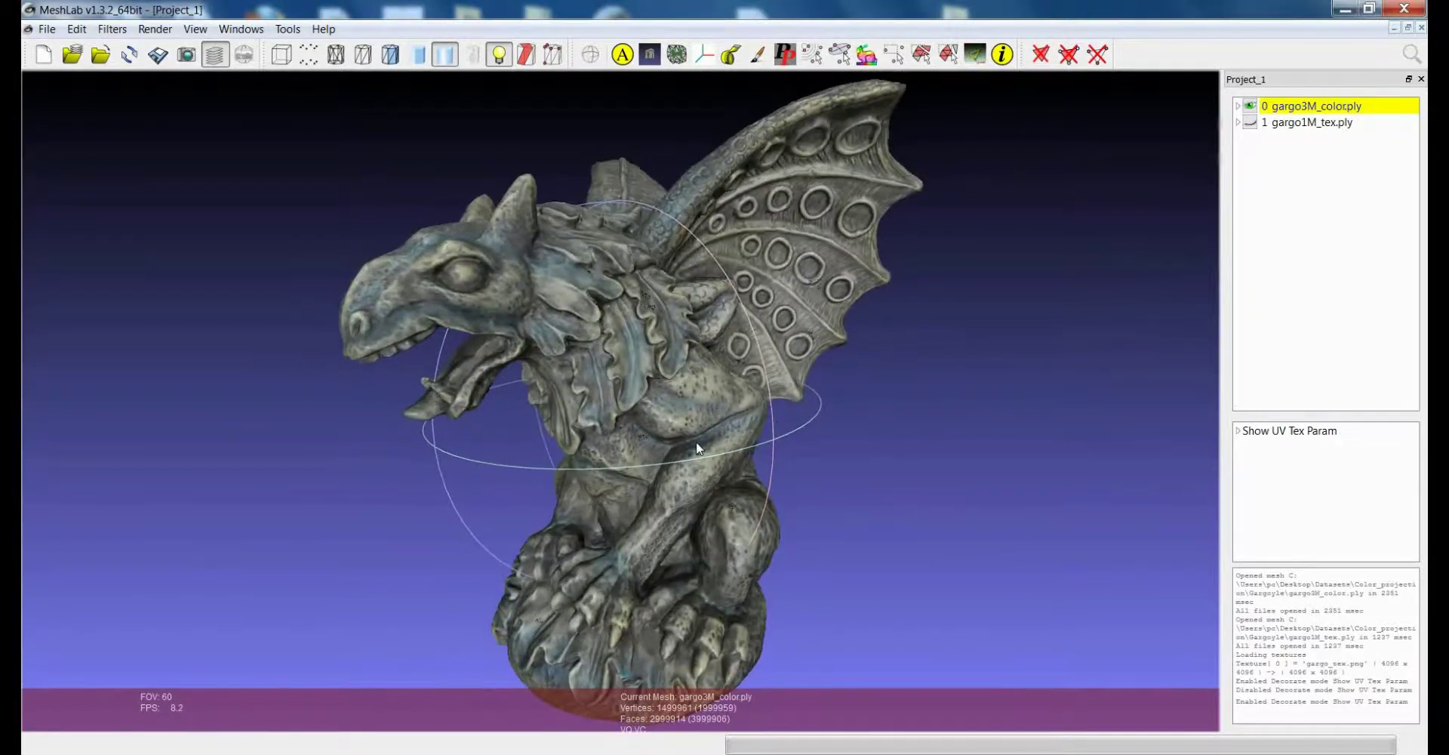